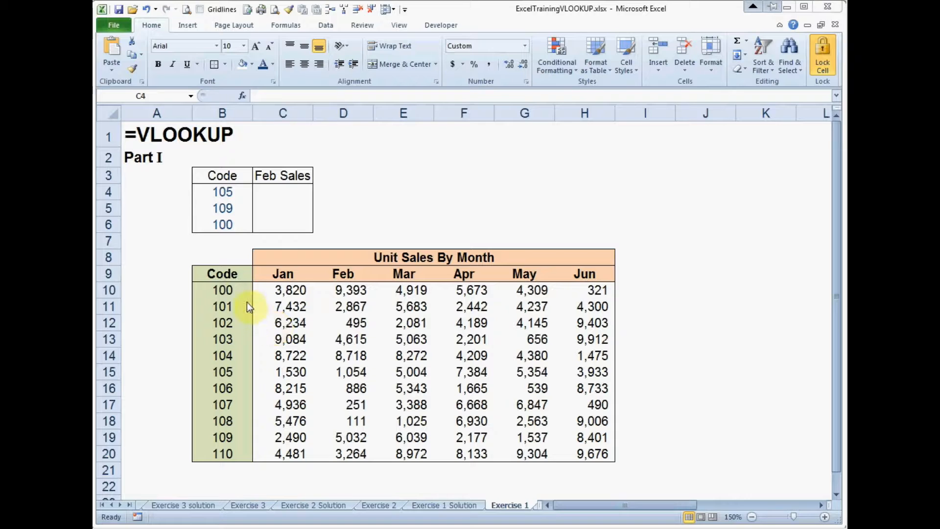
{"action": "left_click_drag", "start_coordinate": [229, 290], "coordinate": [569, 454]}
{"action": "left_click", "coordinate": [225, 290]}
{"action": "left_click_drag", "start_coordinate": [225, 323], "coordinate": [217, 454]}
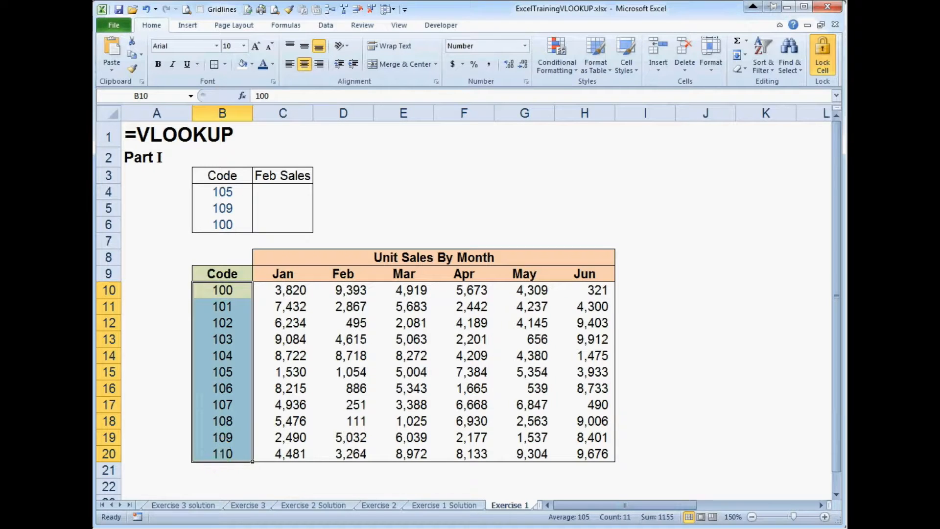
Step: Enter the formula =VLOOKUP(B4,B10:H20,3) in C4 to look up February sales for the first code
{"action": "left_click", "coordinate": [279, 195]}
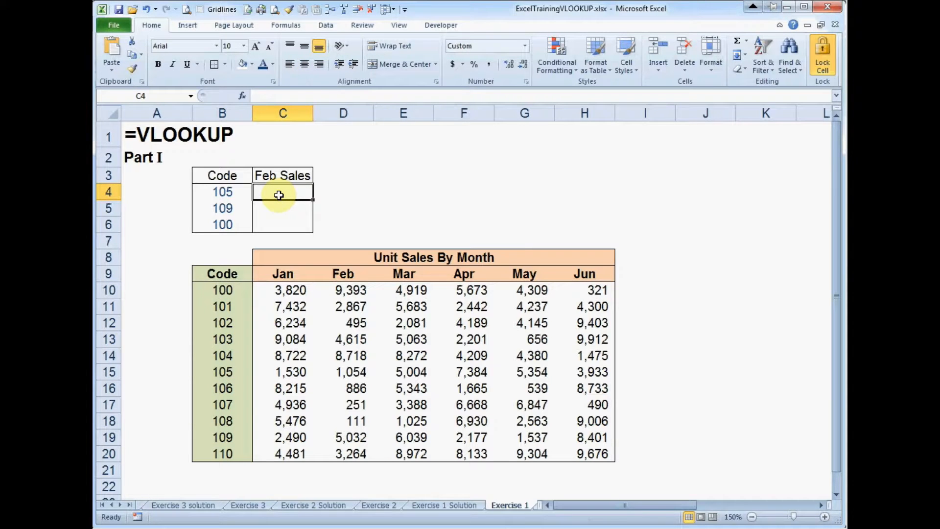
{"action": "type", "text": "=v"}
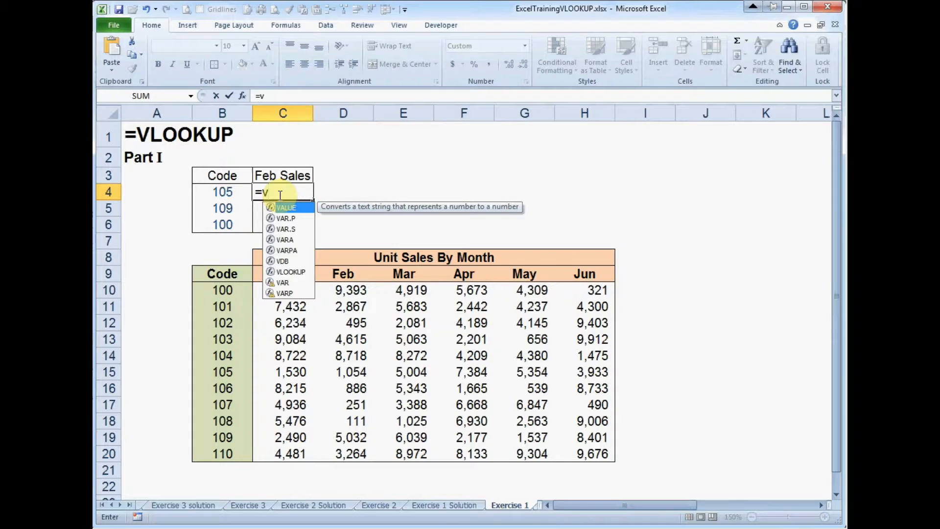
{"action": "type", "text": "lookup("}
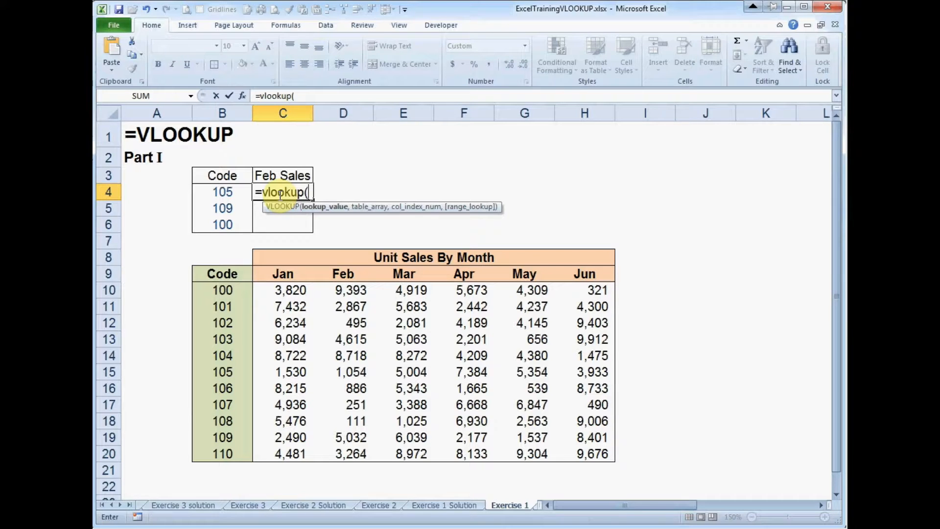
{"action": "left_click", "coordinate": [227, 192]}
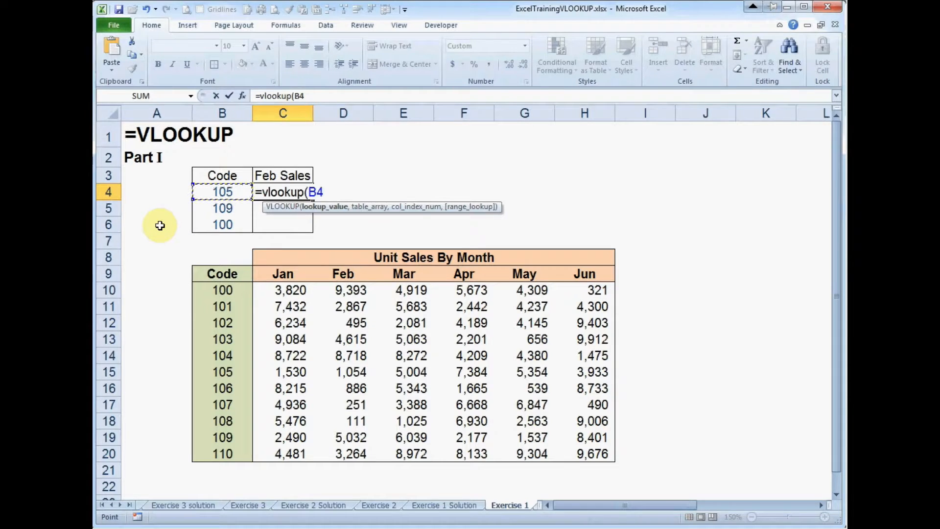
{"action": "type", "text": ","}
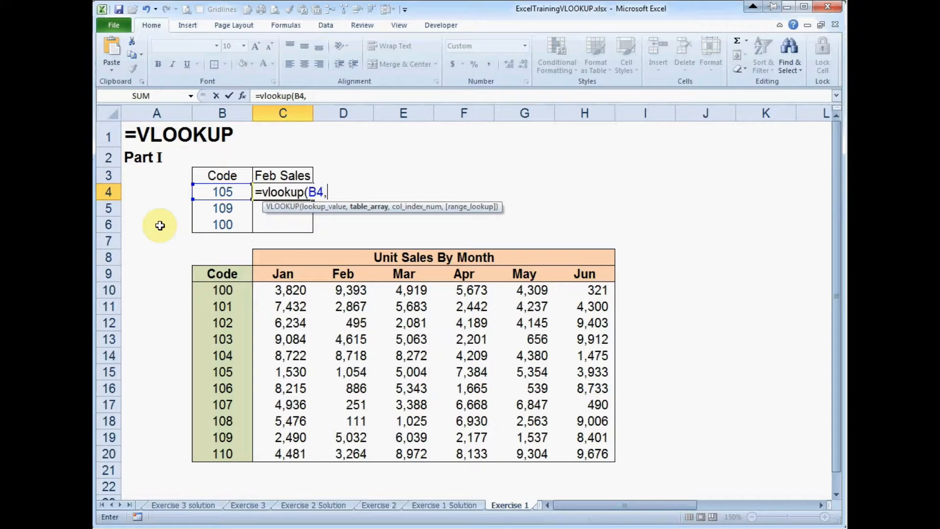
{"action": "left_click", "coordinate": [219, 291]}
{"action": "left_click_drag", "start_coordinate": [219, 290], "coordinate": [578, 448]}
{"action": "type", "text": ","}
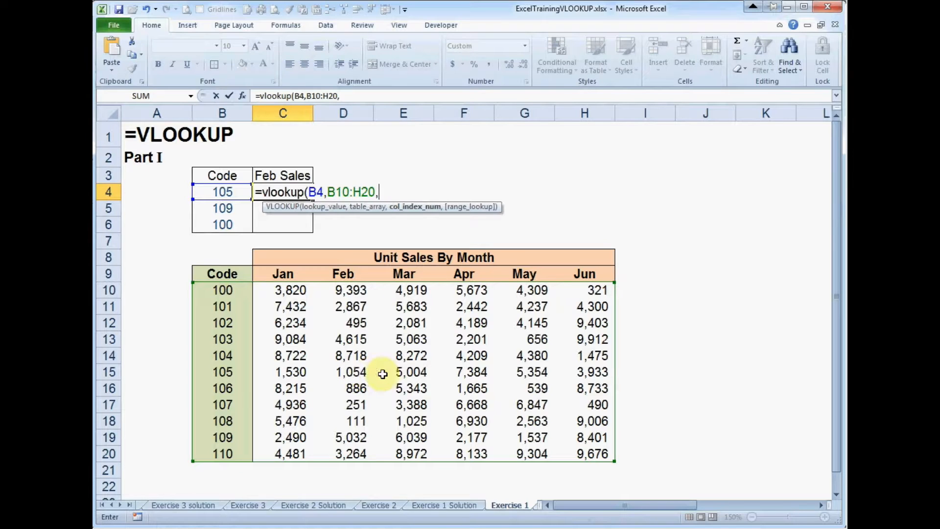
{"action": "type", "text": "3)"}
{"action": "key", "text": "ctrl+Return"}
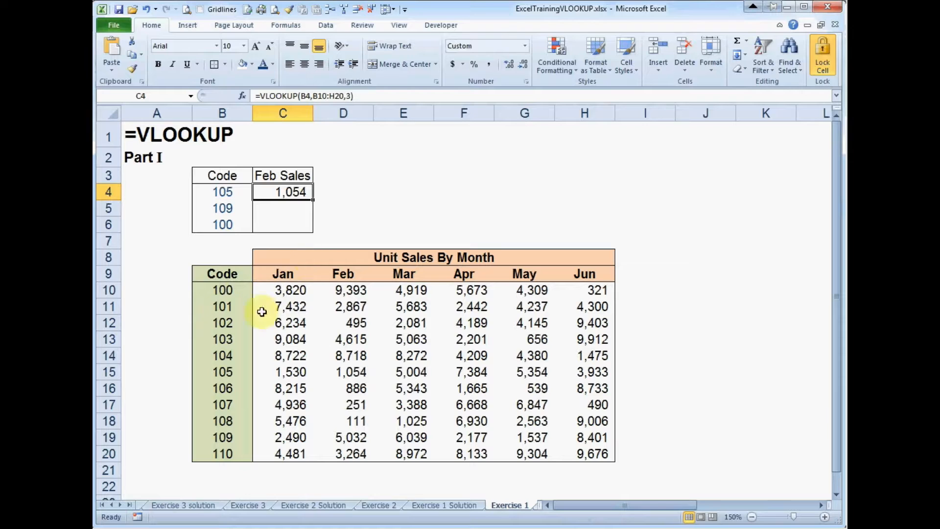
Step: Check the February entry for code 105 in the unit sales table against the lookup result
{"action": "left_click", "coordinate": [228, 374]}
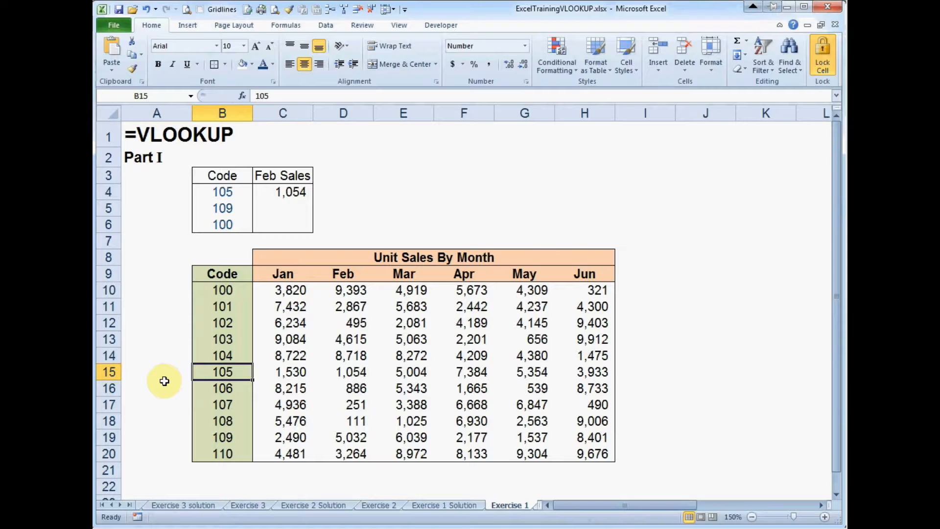
{"action": "key", "text": "Right"}
{"action": "key", "text": "Right"}
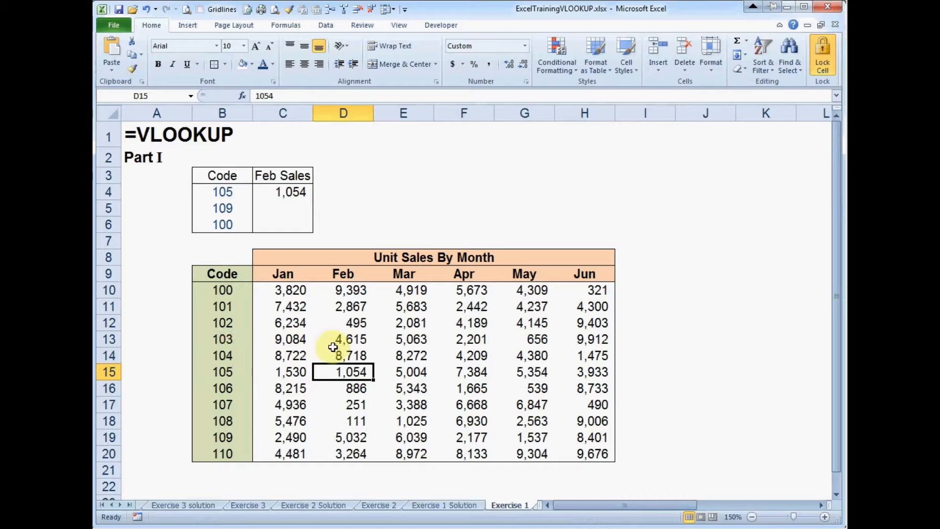
Step: Try to copy the C4 lookup with its formatting into C5:C6, and undo the paste
{"action": "left_click", "coordinate": [289, 192]}
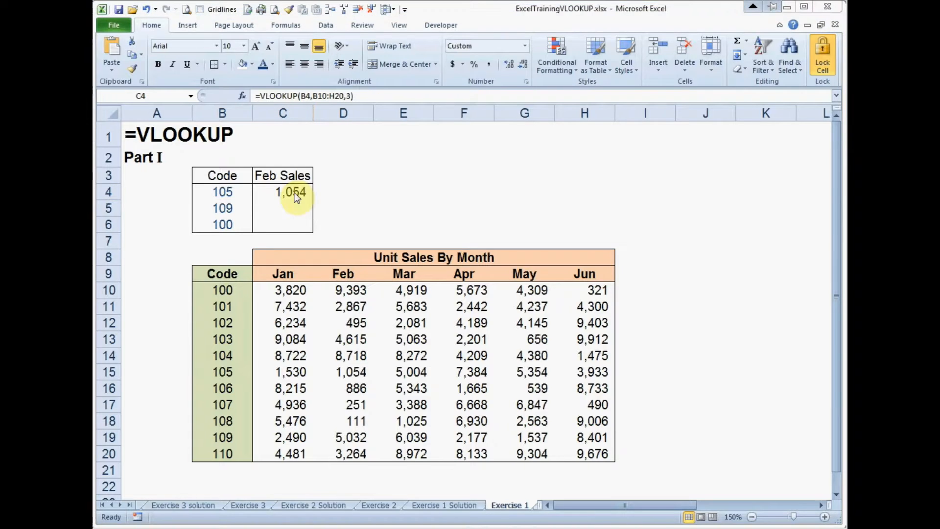
{"action": "left_click", "coordinate": [297, 196]}
{"action": "key", "text": "ctrl+c"}
{"action": "key", "text": "Down"}
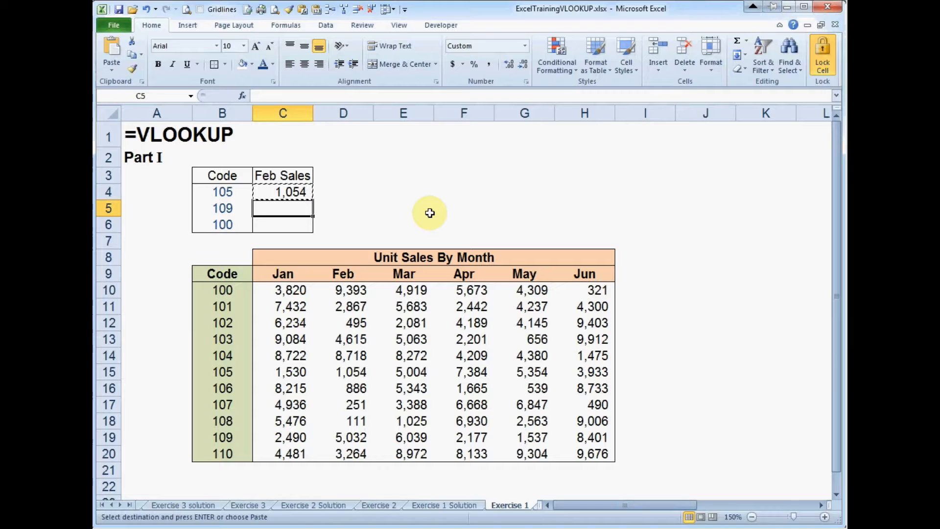
{"action": "key", "text": "shift+Down"}
{"action": "key", "text": "Return"}
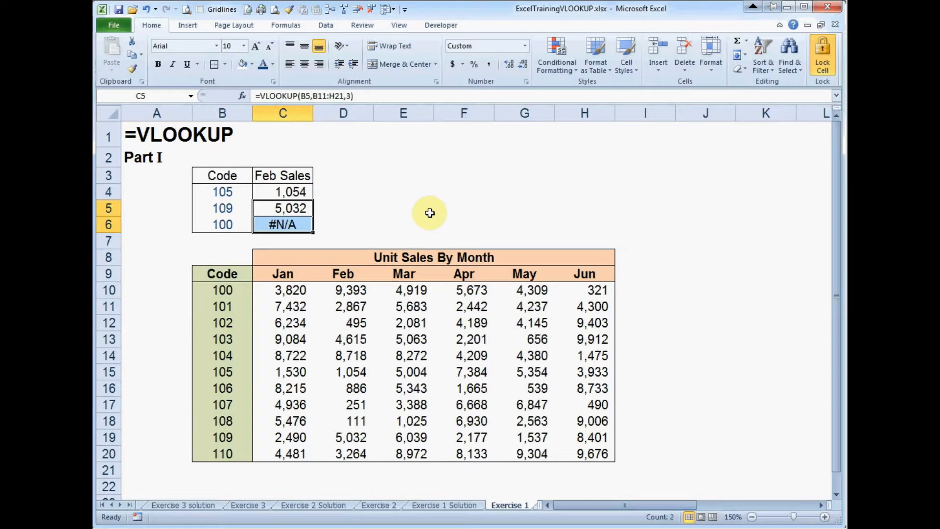
{"action": "left_click", "coordinate": [365, 178]}
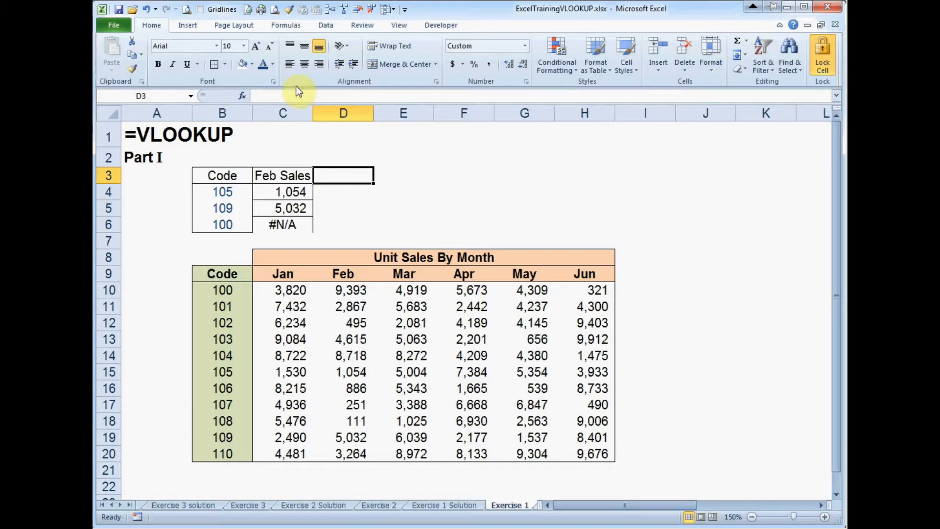
{"action": "key", "text": "ctrl+z"}
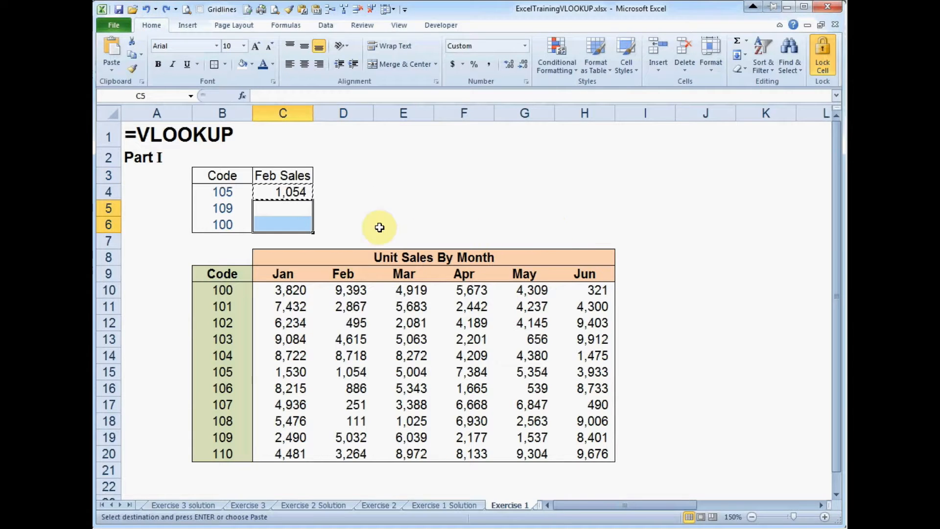
Step: Paste only the formula copied from C4 into C5:C6, keeping the existing borders
{"action": "key", "text": "shift+Up"}
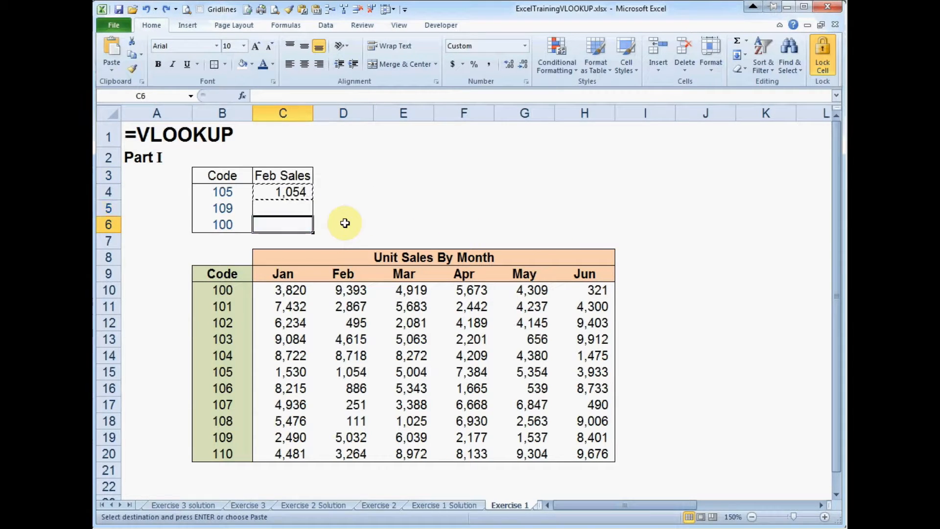
{"action": "key", "text": "shift+Down"}
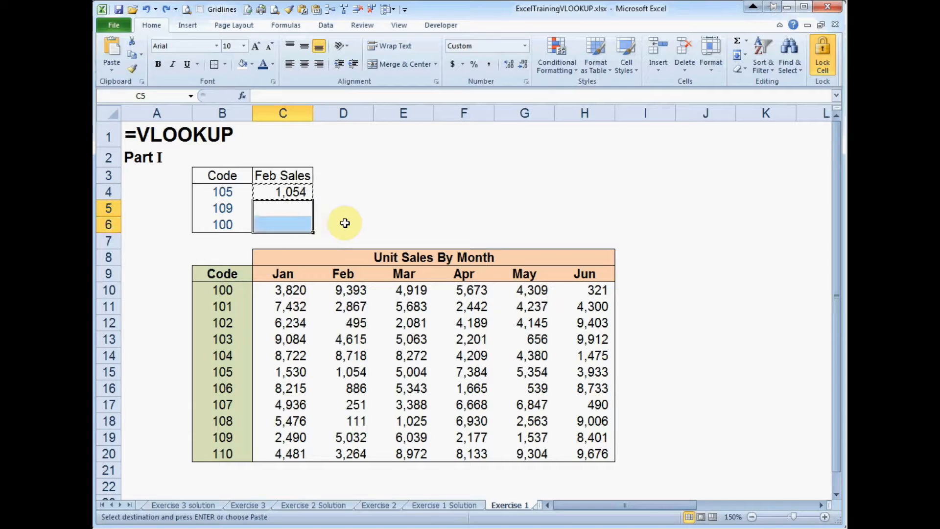
{"action": "left_click", "coordinate": [109, 68]}
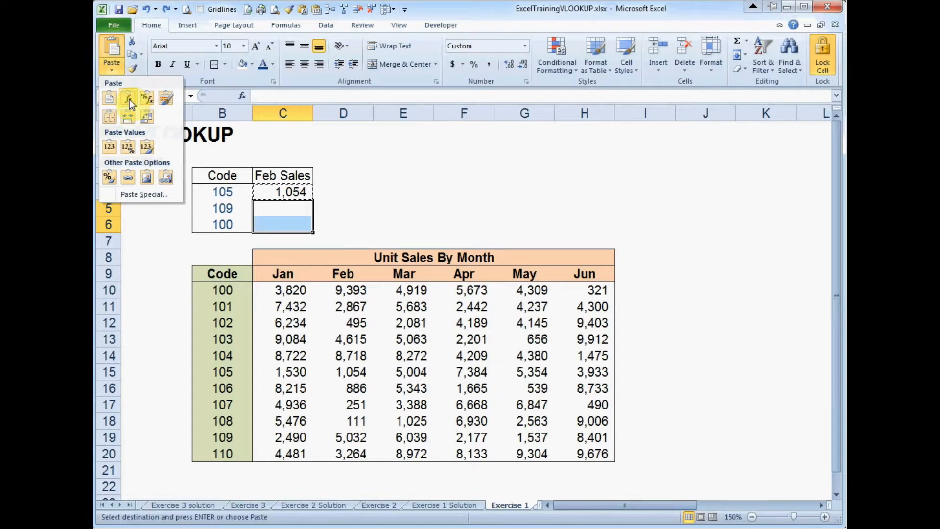
{"action": "left_click", "coordinate": [130, 99]}
{"action": "key", "text": "Escape"}
{"action": "left_click", "coordinate": [385, 229]}
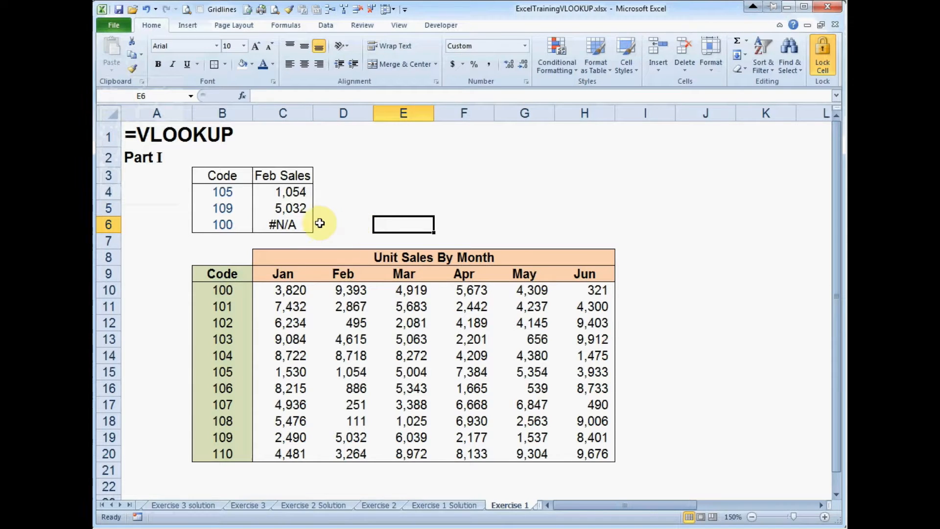
Step: Check the lookup result for code 109 against its February table entry, and inspect the result for code 100
{"action": "left_click", "coordinate": [218, 210]}
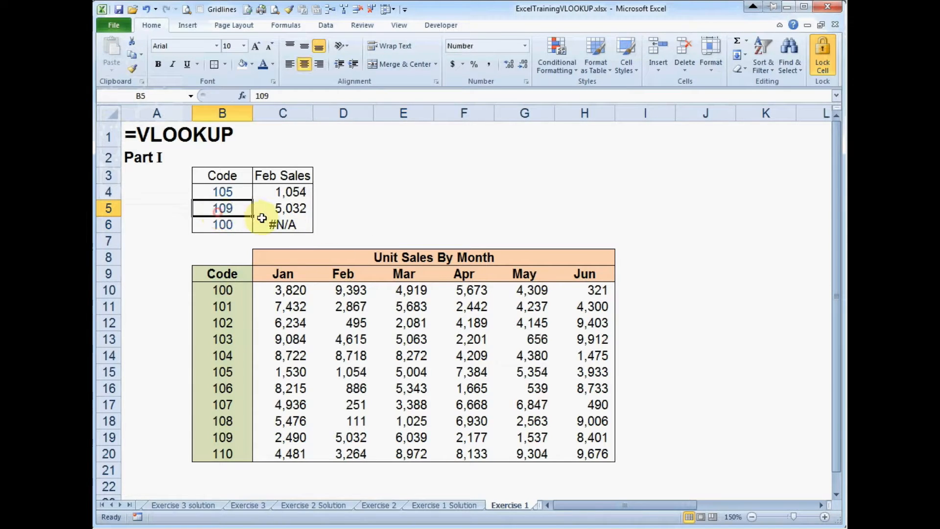
{"action": "left_click", "coordinate": [287, 209]}
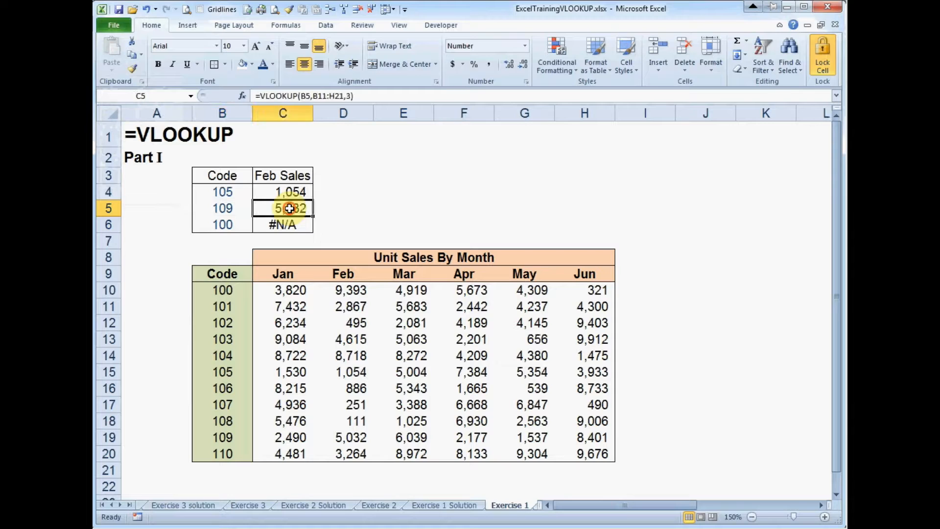
{"action": "left_click", "coordinate": [223, 438]}
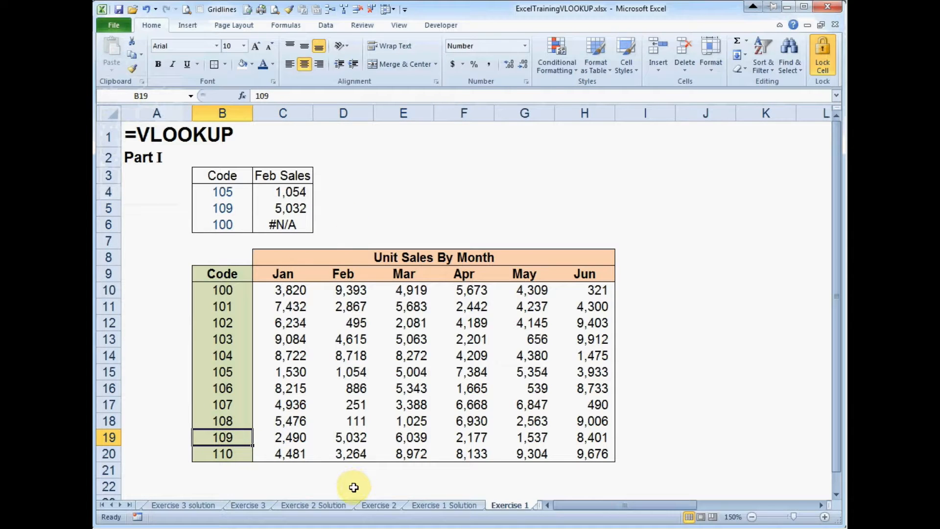
{"action": "key", "text": "Right"}
{"action": "key", "text": "Right"}
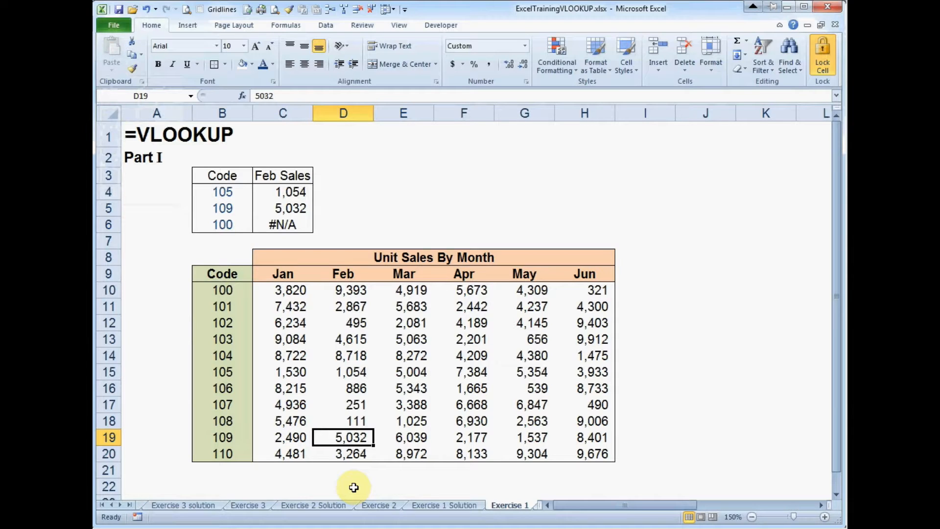
{"action": "left_click", "coordinate": [222, 224]}
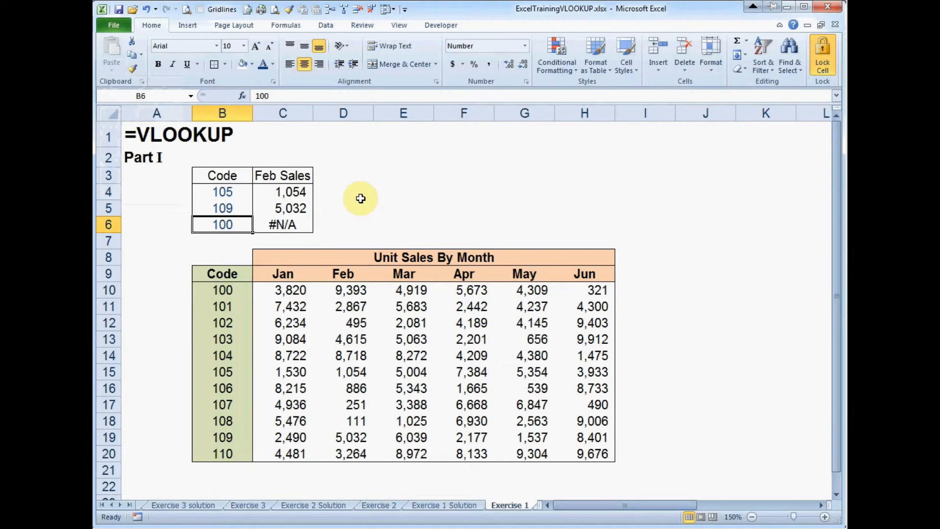
{"action": "key", "text": "Right"}
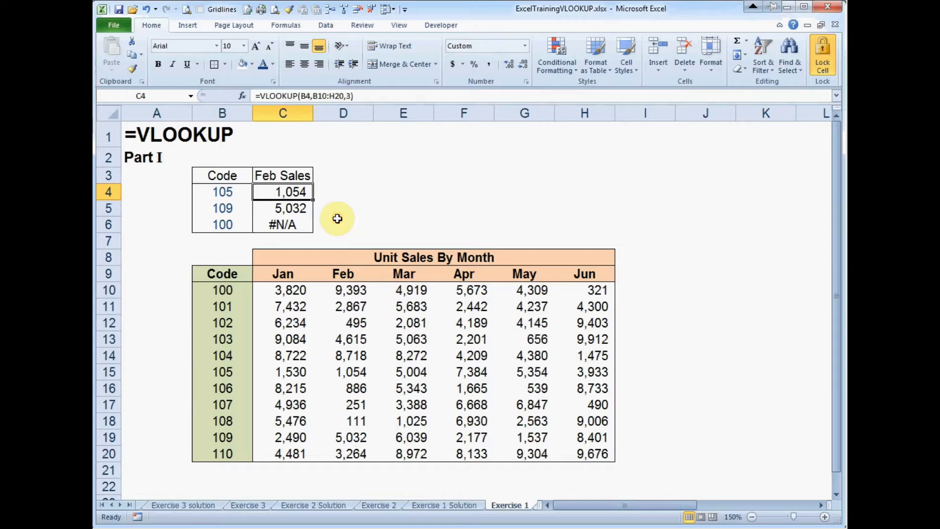
Step: Examine which table range each VLOOKUP formula in C4, C5 and C6 refers to
{"action": "left_click", "coordinate": [304, 192]}
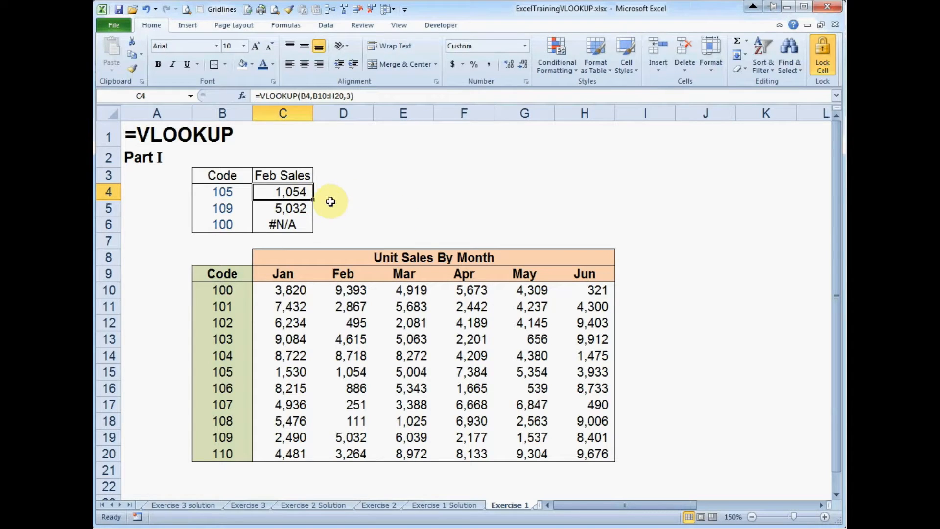
{"action": "key", "text": "F2"}
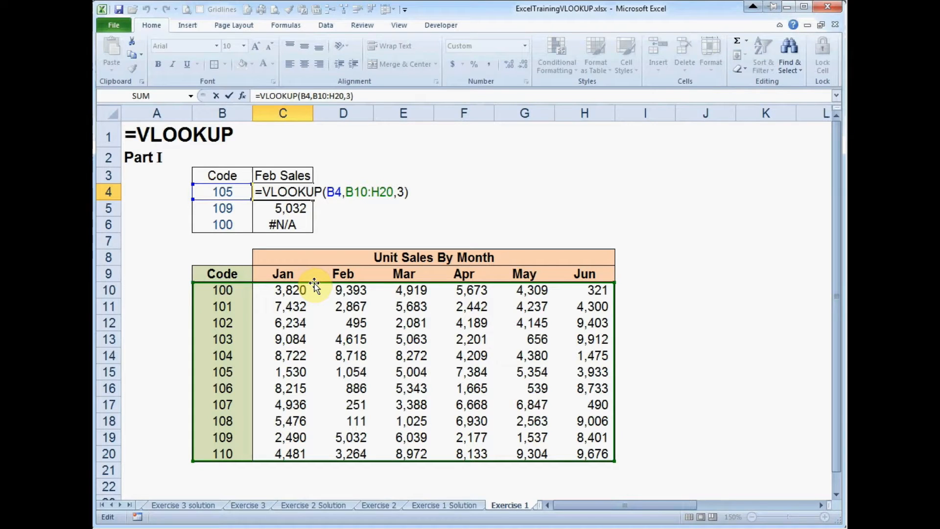
{"action": "key", "text": "ctrl+Return"}
{"action": "key", "text": "Down"}
{"action": "key", "text": "F2"}
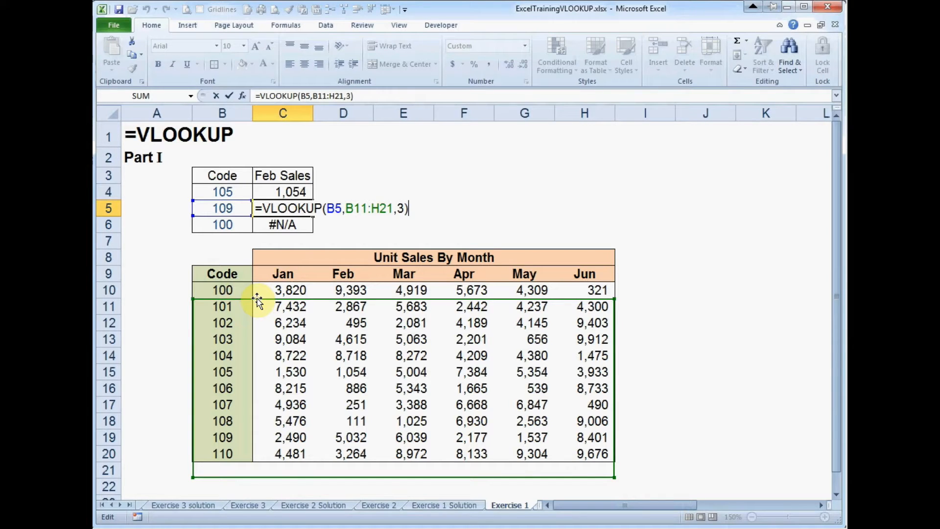
{"action": "key", "text": "Return"}
{"action": "left_click", "coordinate": [289, 210]}
{"action": "key", "text": "F2"}
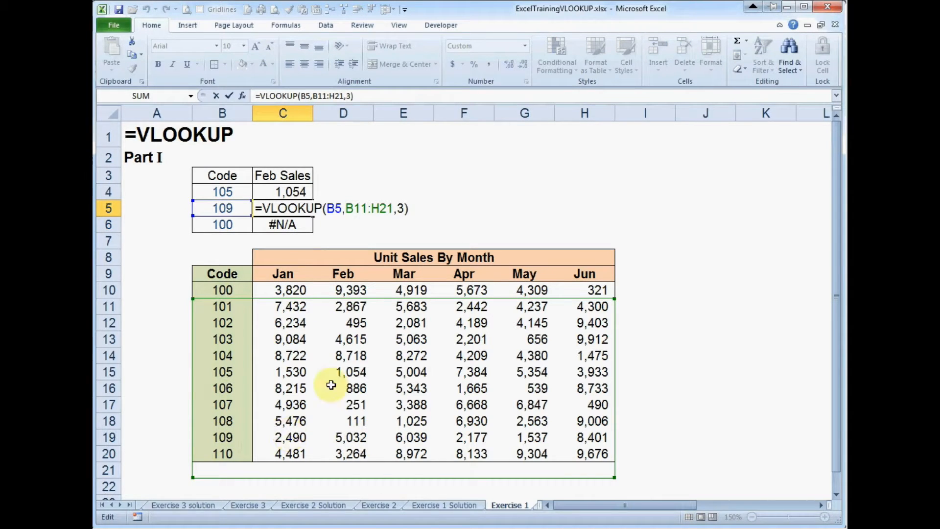
{"action": "key", "text": "Return"}
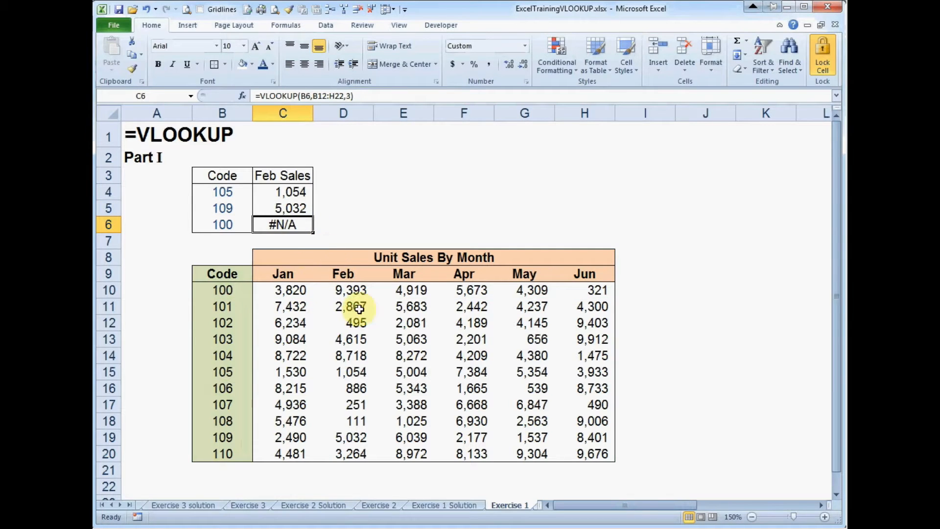
{"action": "key", "text": "F2"}
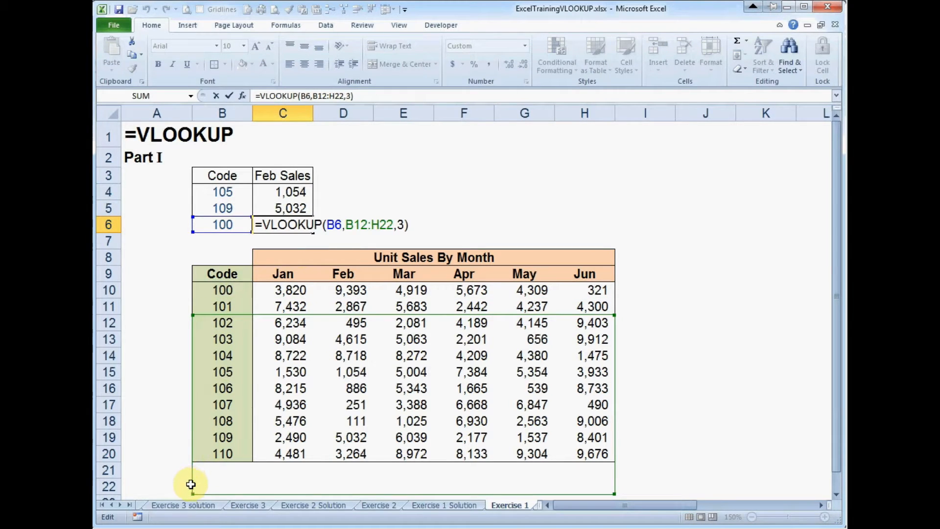
{"action": "left_click", "coordinate": [227, 291]}
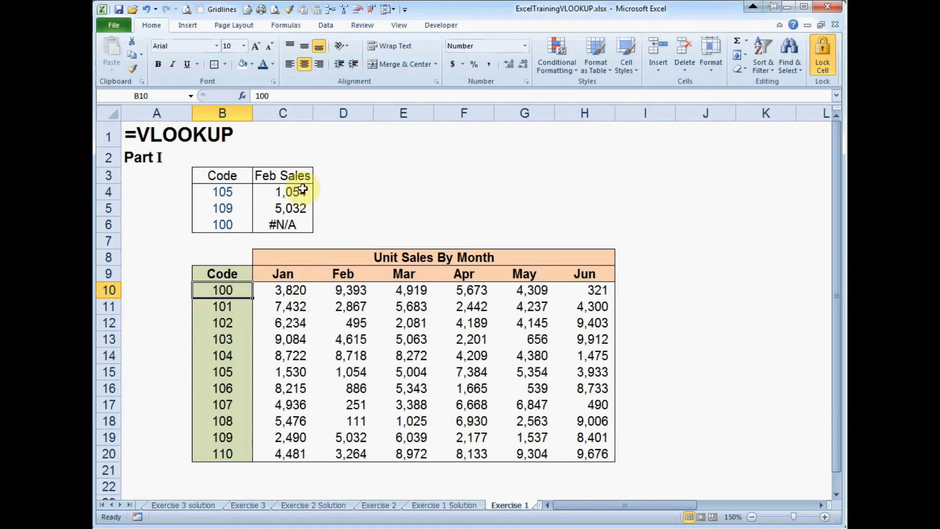
Step: Clear the copied lookup formulas from C5:C6
{"action": "left_click_drag", "start_coordinate": [294, 208], "coordinate": [299, 228]}
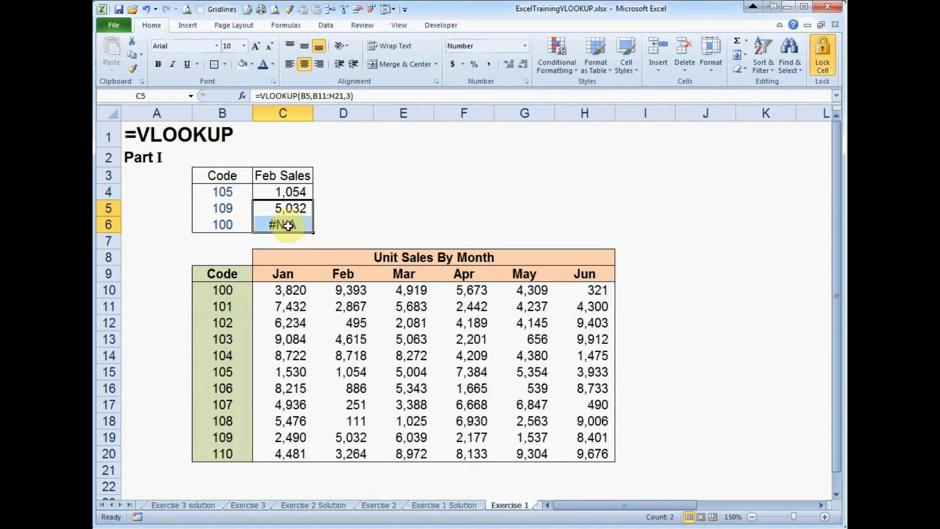
{"action": "key", "text": "Delete"}
Step: Make the table range in C4's VLOOKUP formula absolute, so it reads =VLOOKUP(B4,$B$10:$H$20,3)
{"action": "left_click", "coordinate": [294, 191]}
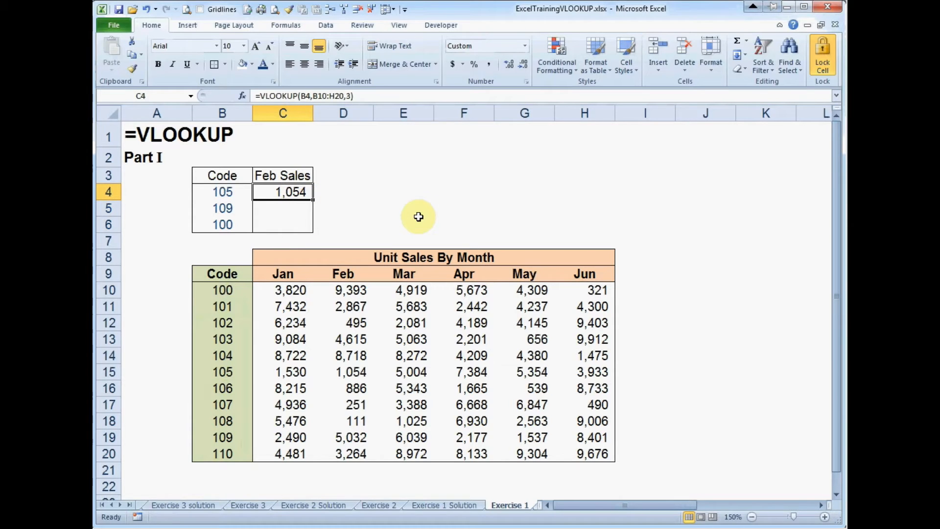
{"action": "key", "text": "F2"}
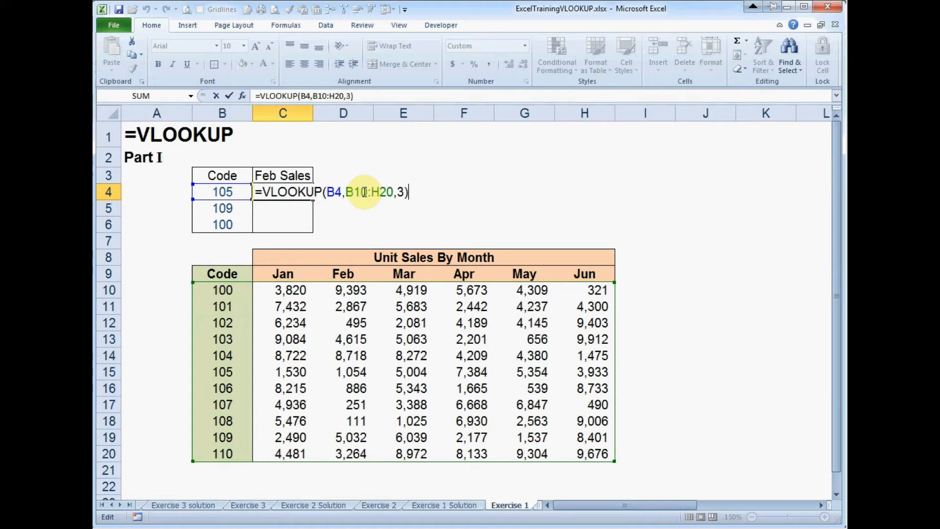
{"action": "left_click", "coordinate": [360, 192]}
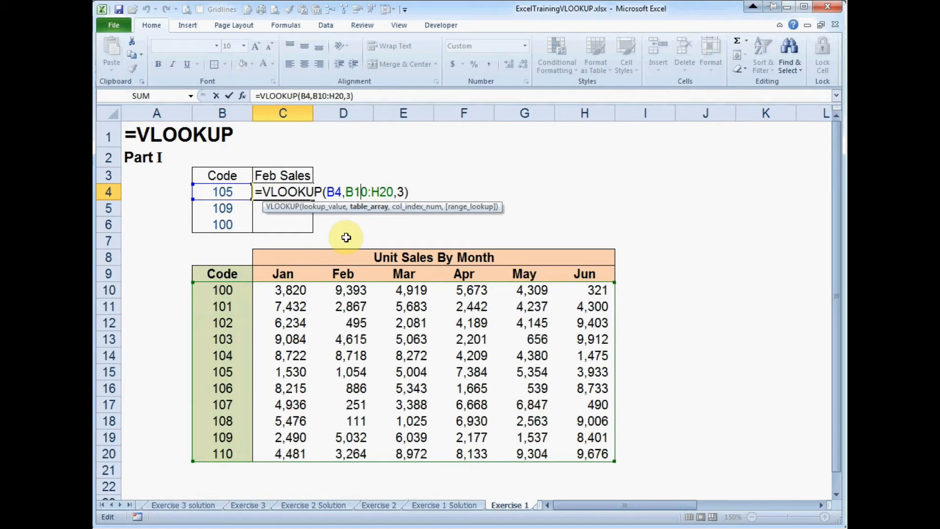
{"action": "key", "text": "F4"}
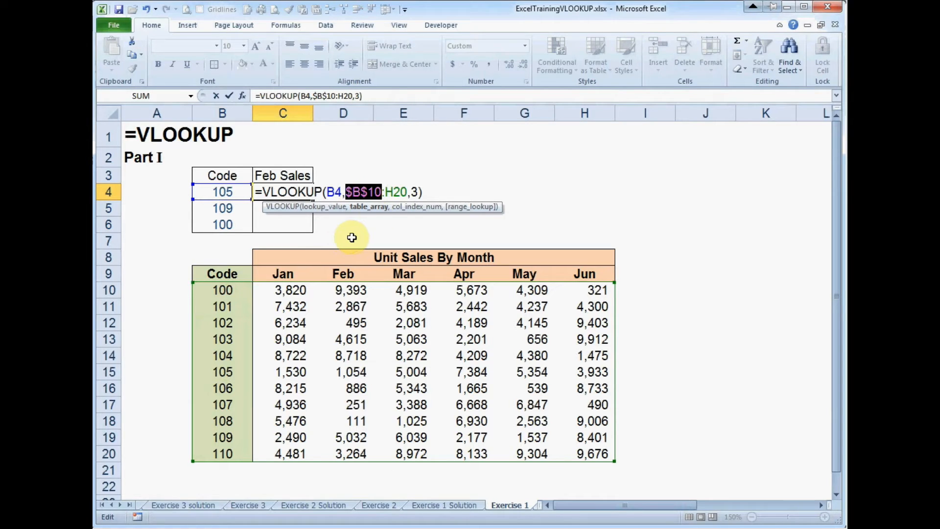
{"action": "left_click", "coordinate": [393, 192]}
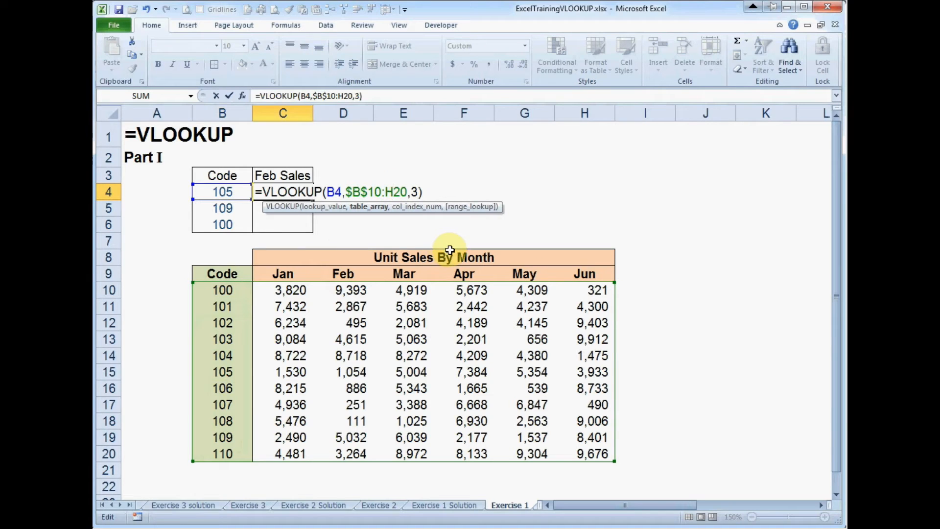
{"action": "key", "text": "F4"}
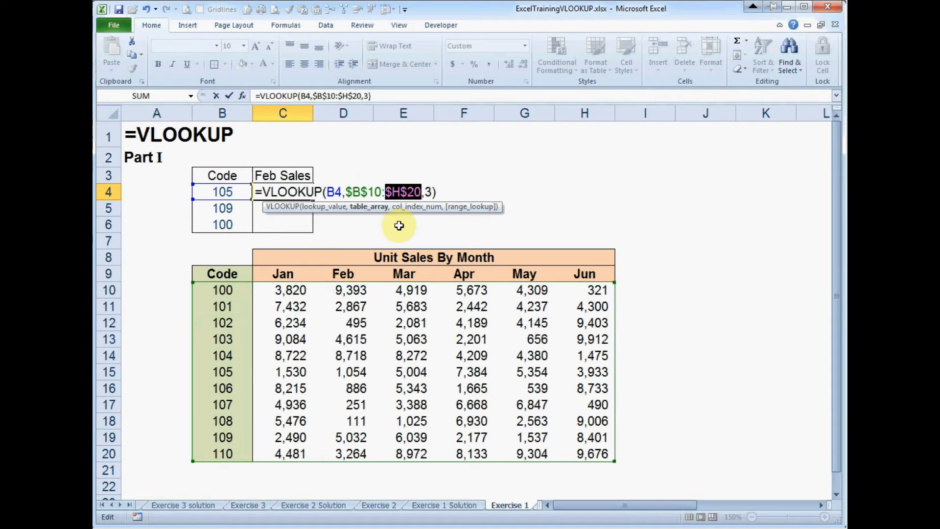
{"action": "key", "text": "ctrl+Return"}
Step: Copy the C4 lookup and paste only its formula into C5:C6, keeping the existing borders
{"action": "key", "text": "ctrl+c"}
{"action": "key", "text": "Down"}
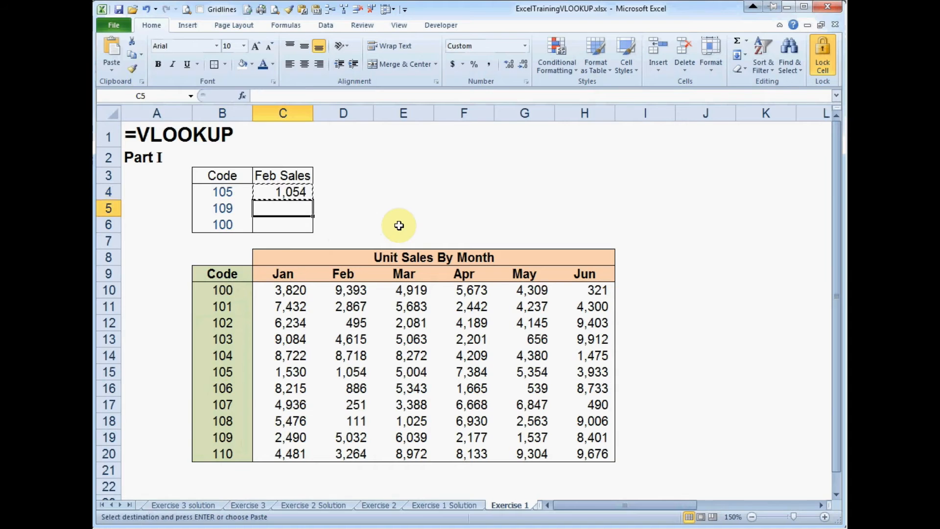
{"action": "key", "text": "shift+Down"}
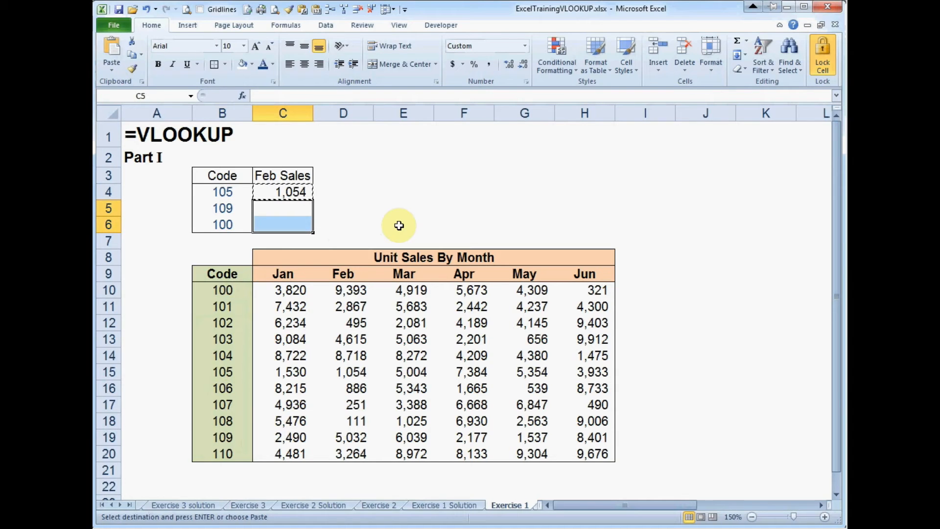
{"action": "left_click", "coordinate": [111, 69]}
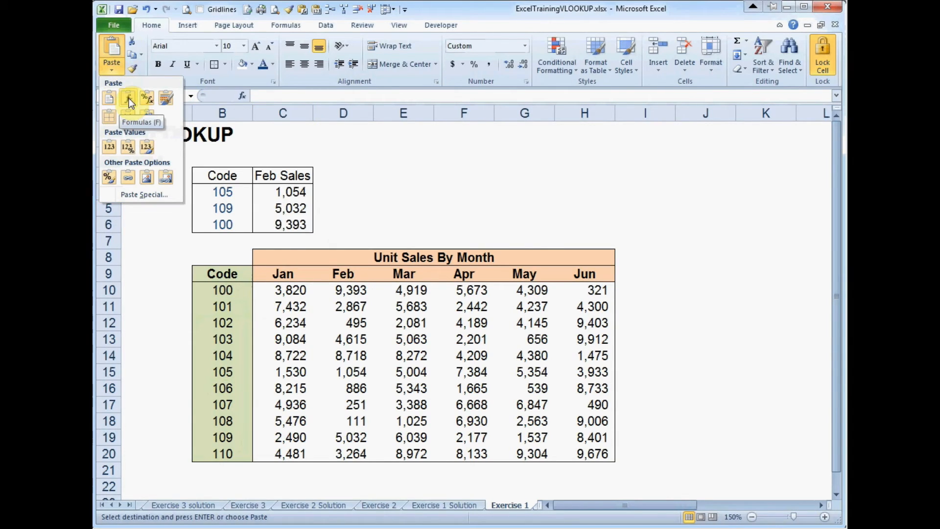
{"action": "left_click", "coordinate": [129, 97]}
{"action": "left_click", "coordinate": [470, 220]}
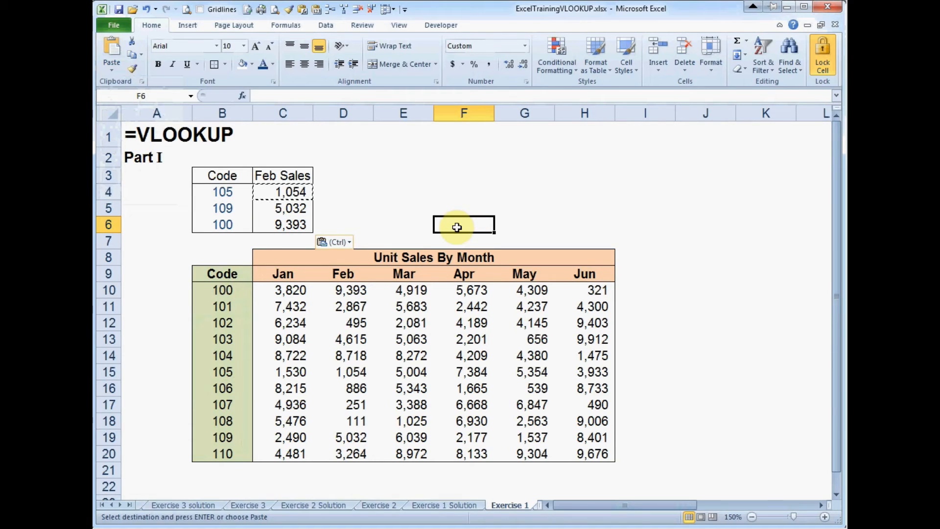
{"action": "key", "text": "Escape"}
Step: Check the lookup result for code 100 against its February entry in the unit sales table
{"action": "left_click", "coordinate": [224, 291]}
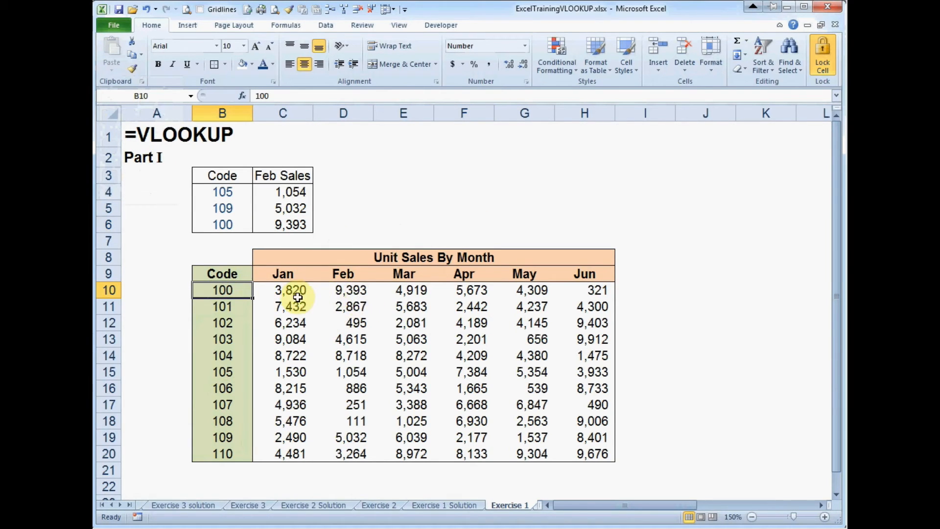
{"action": "left_click", "coordinate": [354, 291]}
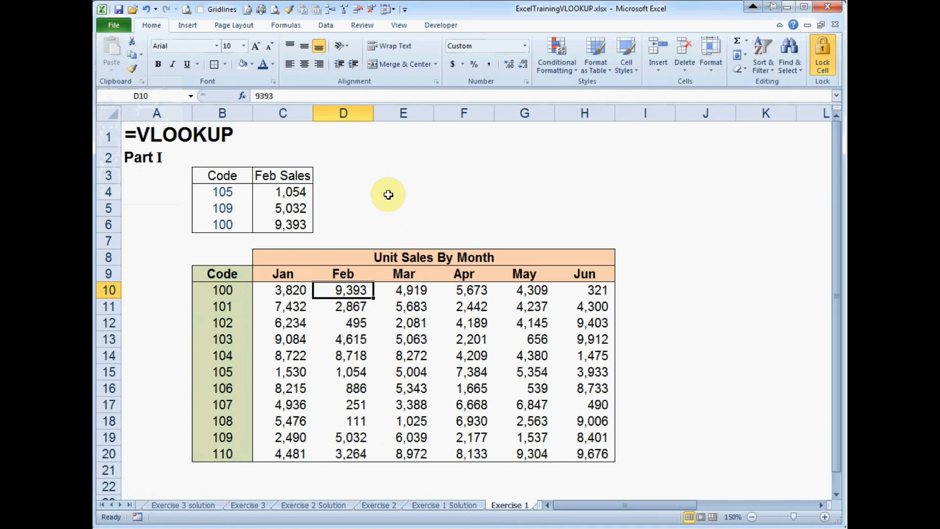
{"action": "left_click", "coordinate": [210, 252]}
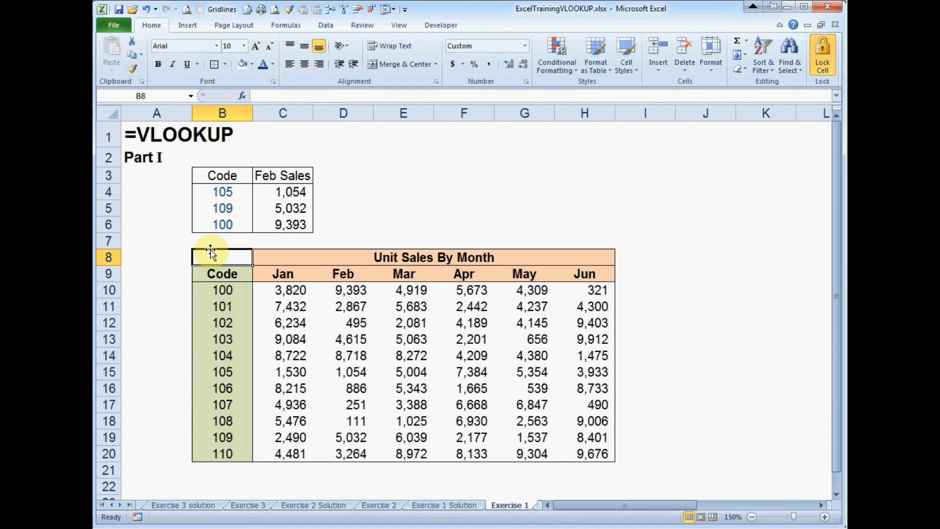